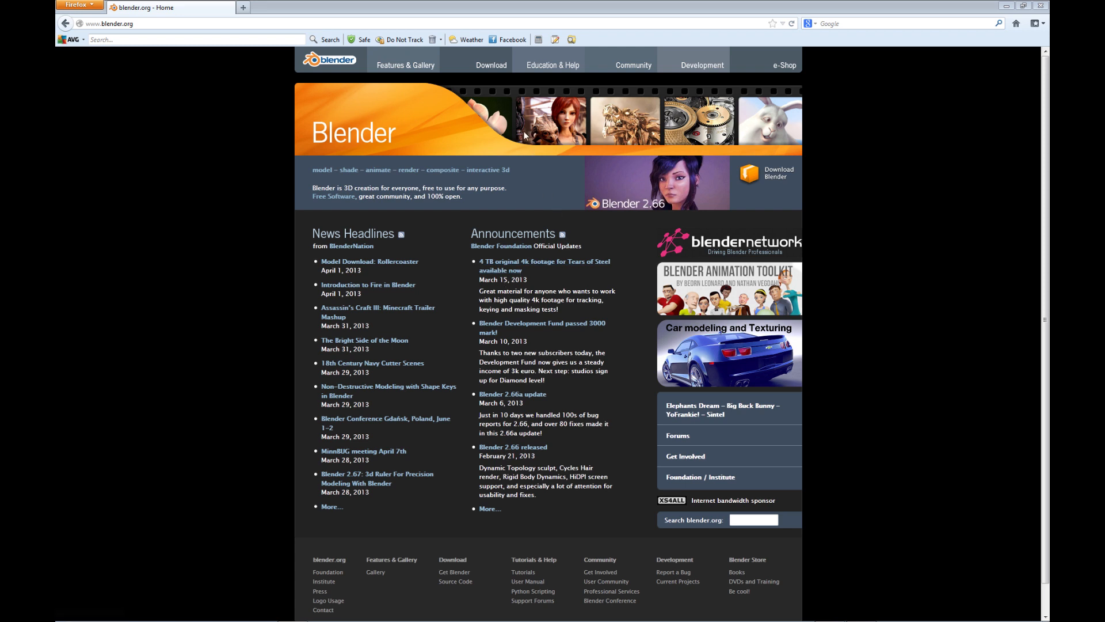
- Start downloading the Blender 2.66a Windows 64-bit installer from the USA mirror on blender.org
click(489, 71)
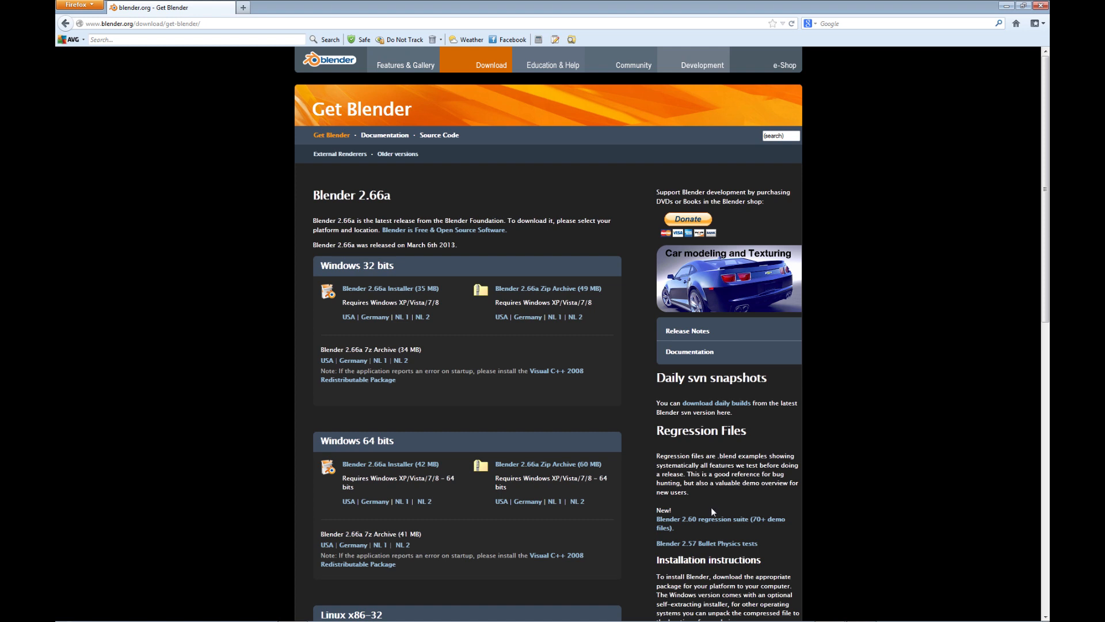
scroll(711, 510, down, 3)
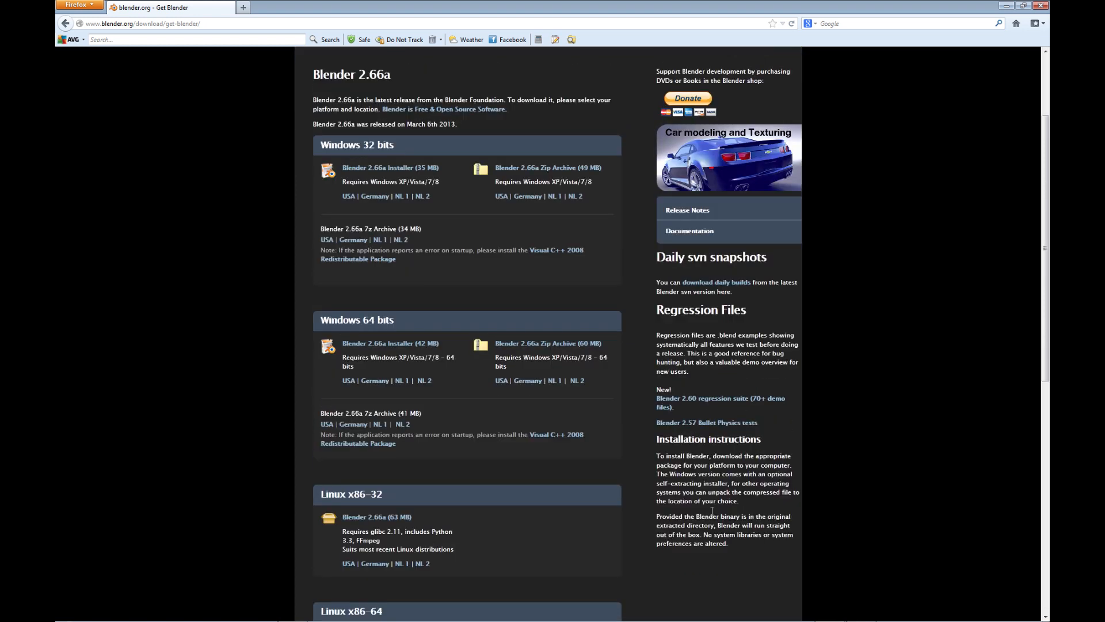
scroll(710, 513, up, 3)
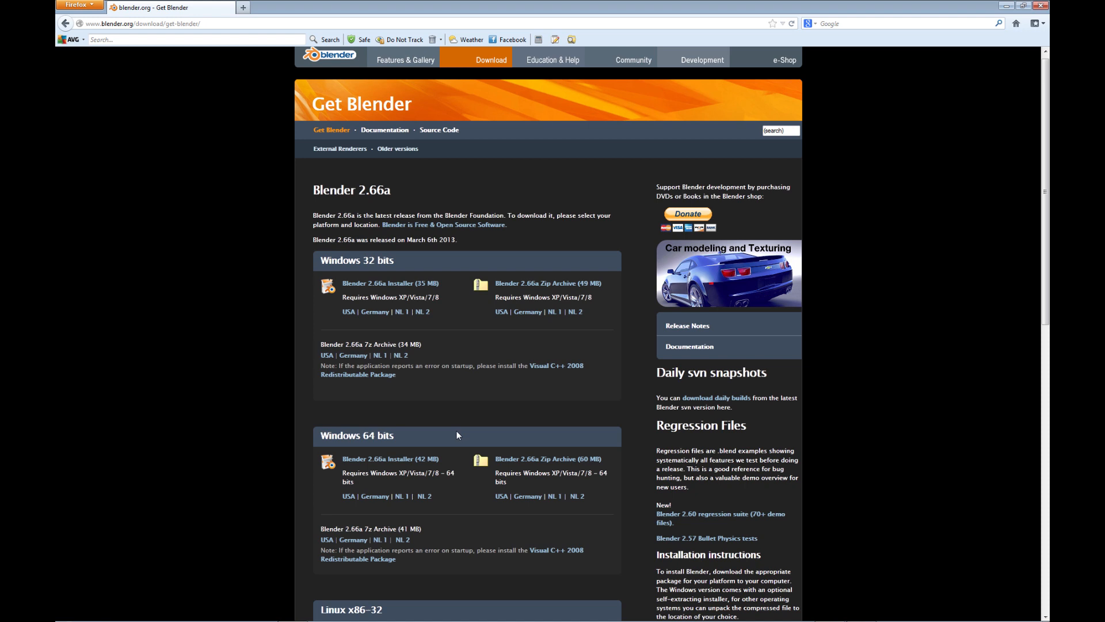
scroll(457, 431, down, 2)
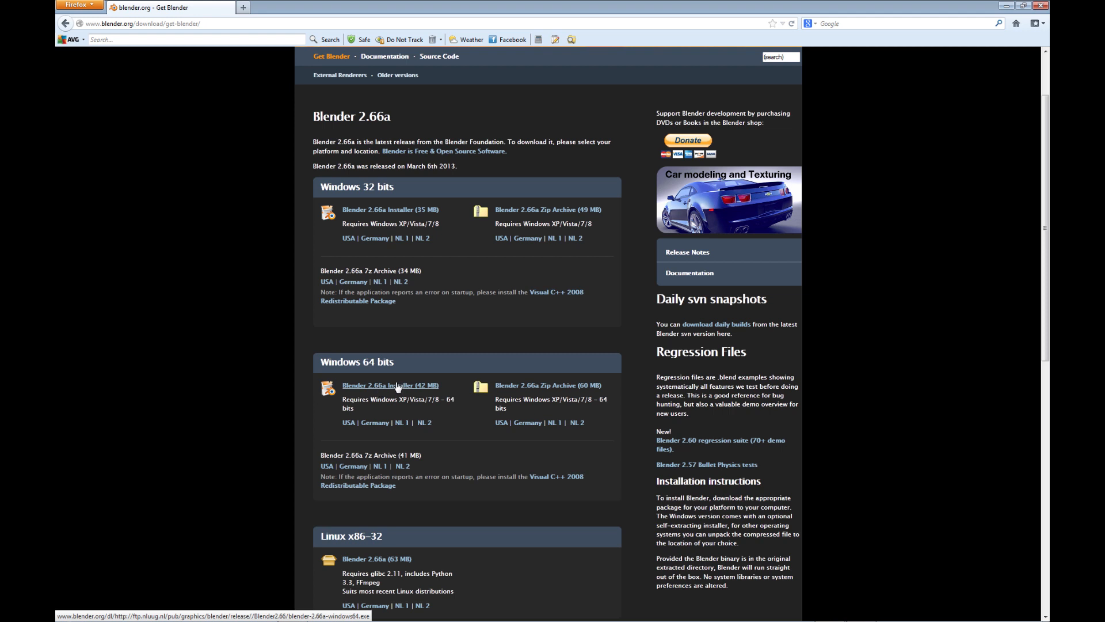
click(349, 424)
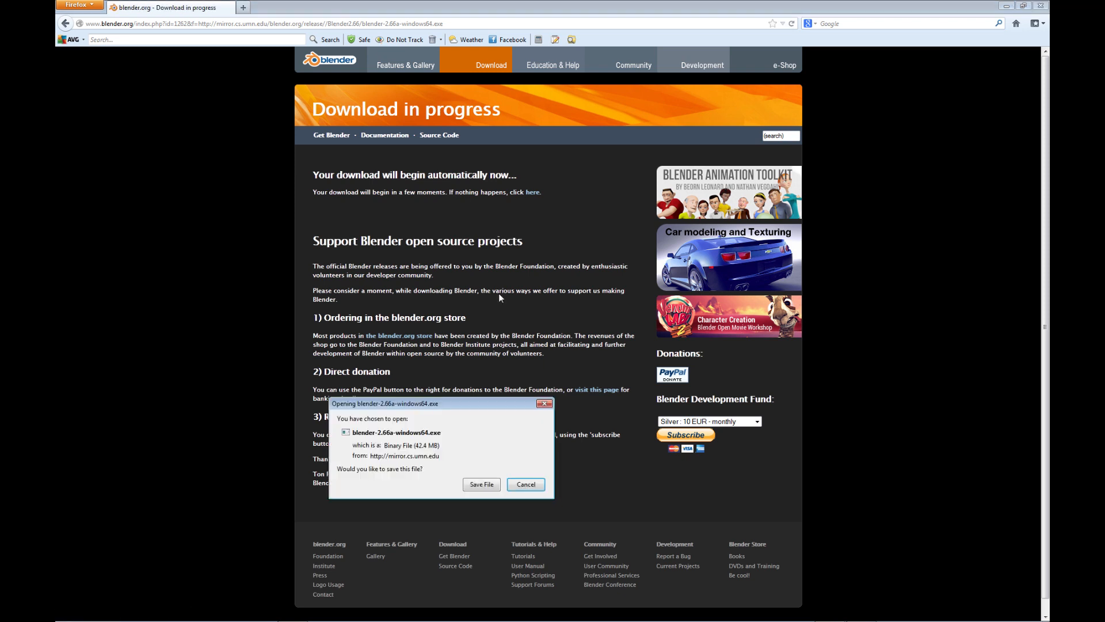
- Save blender-2.66a-windows64.exe and show it in its Downloads folder from Firefox's downloads list
click(481, 486)
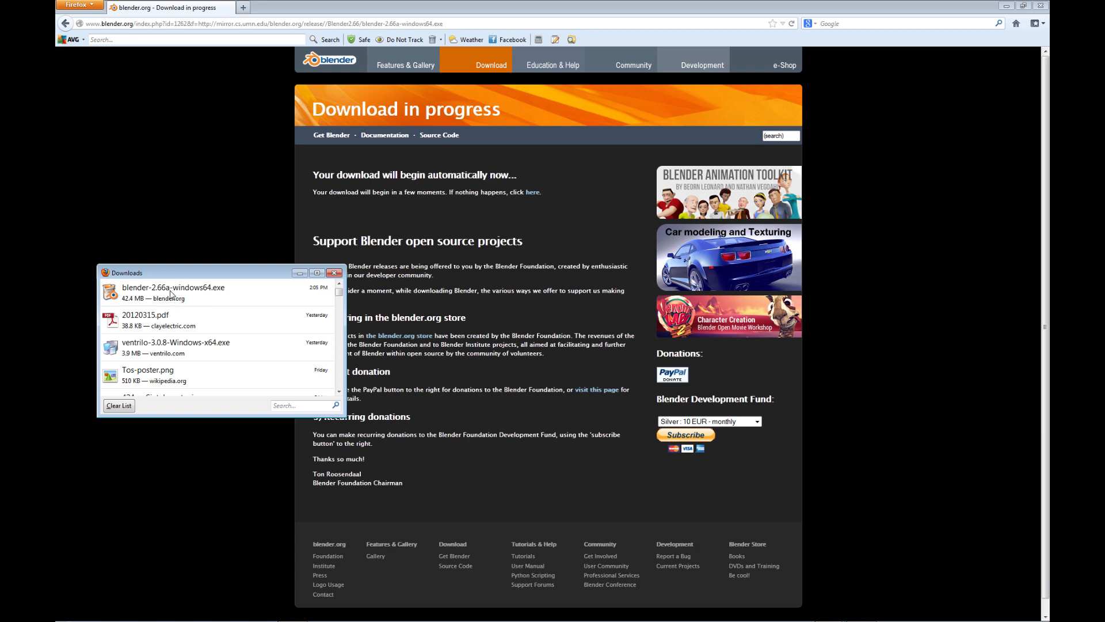
right_click(171, 294)
click(200, 315)
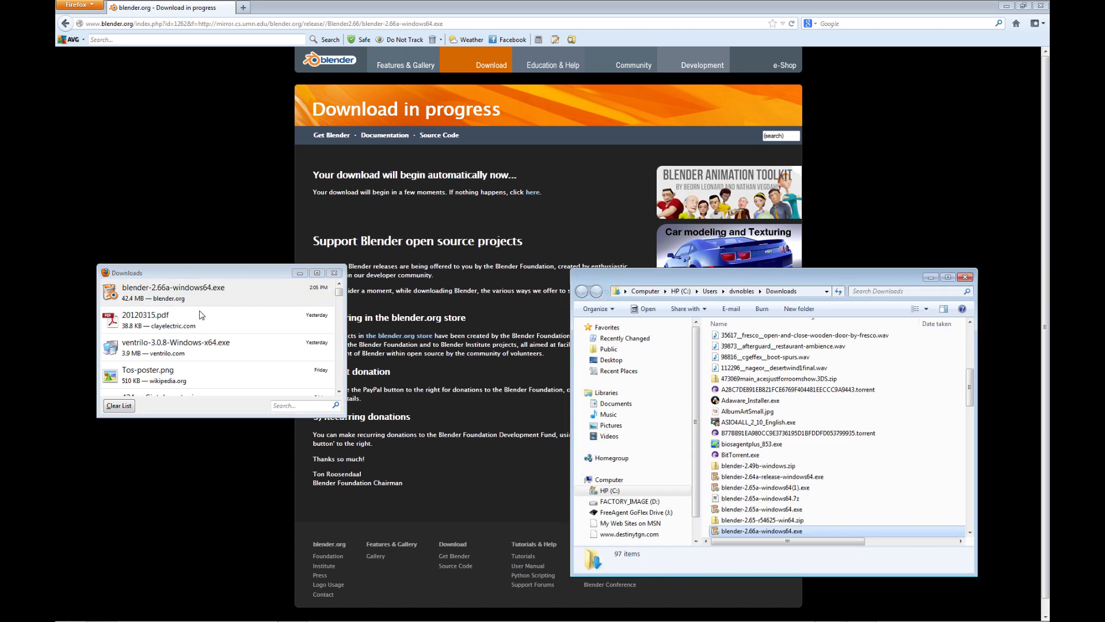
- Run blender-2.66a-windows64.exe as administrator and allow it through the UAC prompt
right_click(758, 533)
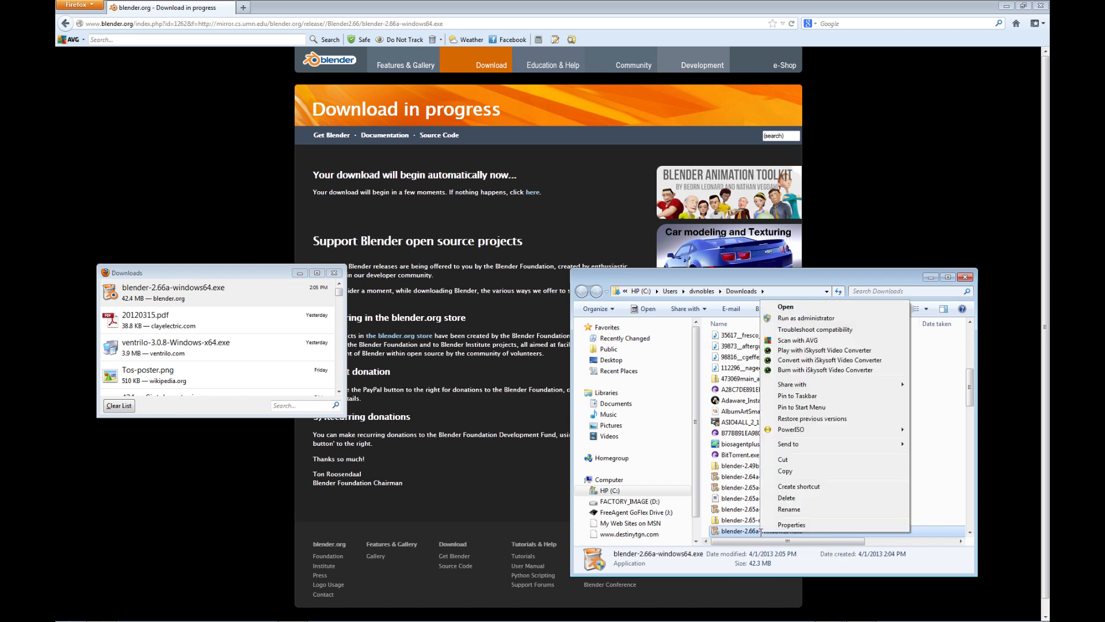
click(812, 319)
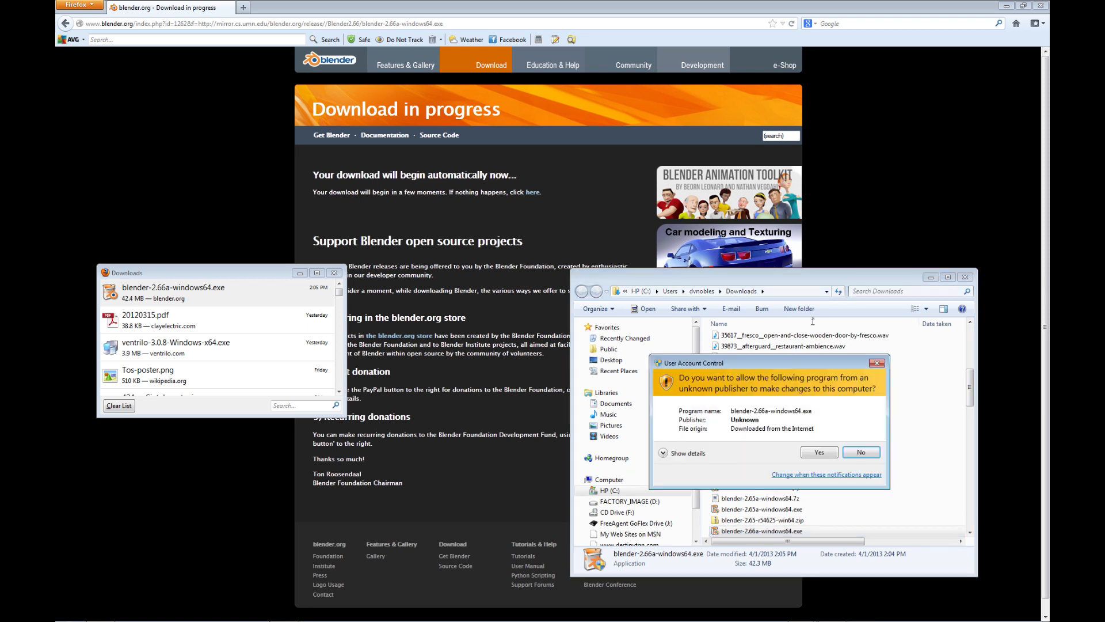
click(818, 451)
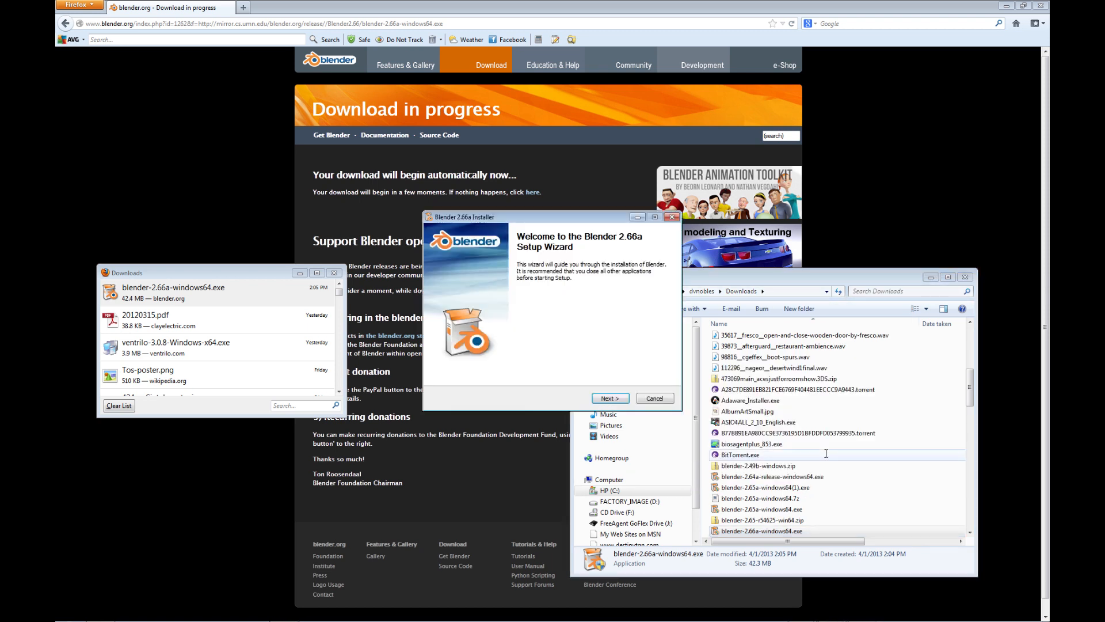
- Accept the license, keep default components and folder, install Blender 2.66a with extraction details shown
click(609, 398)
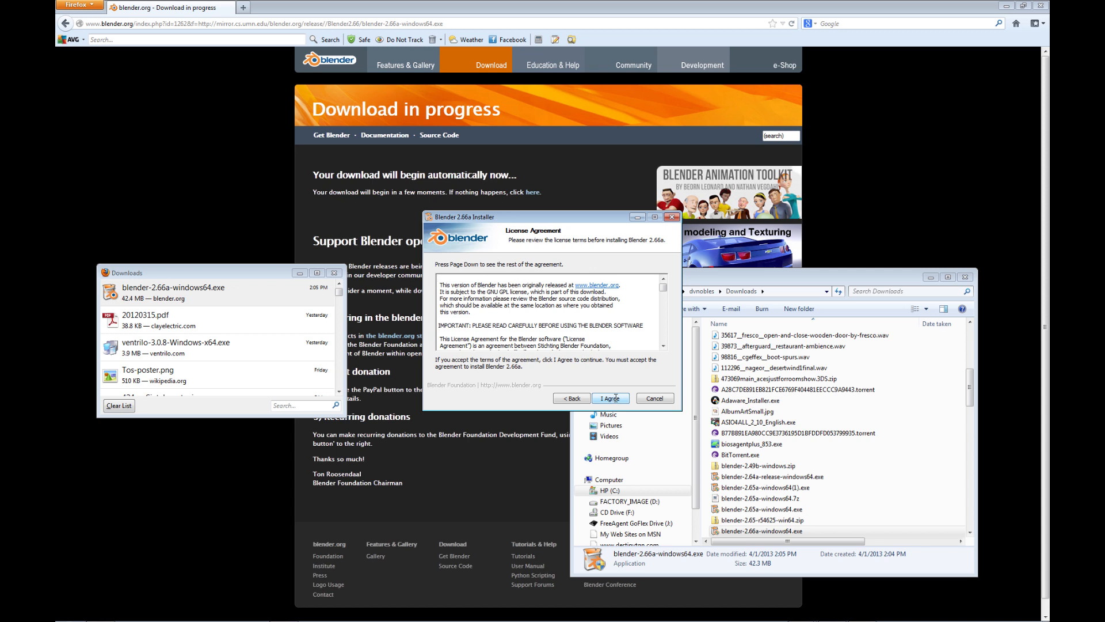
click(615, 397)
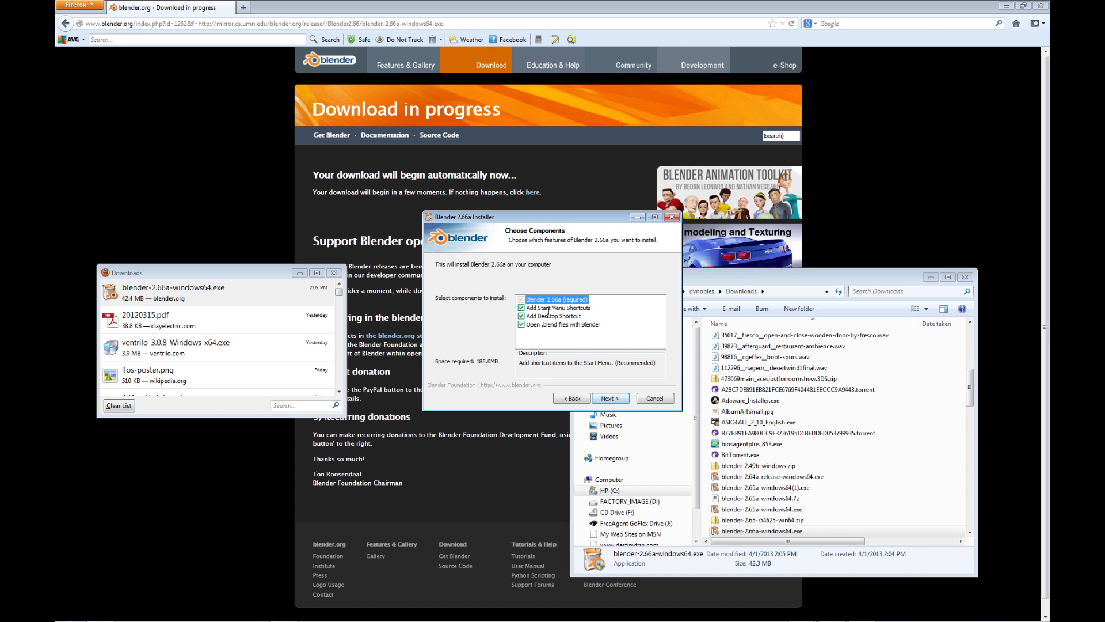
click(617, 399)
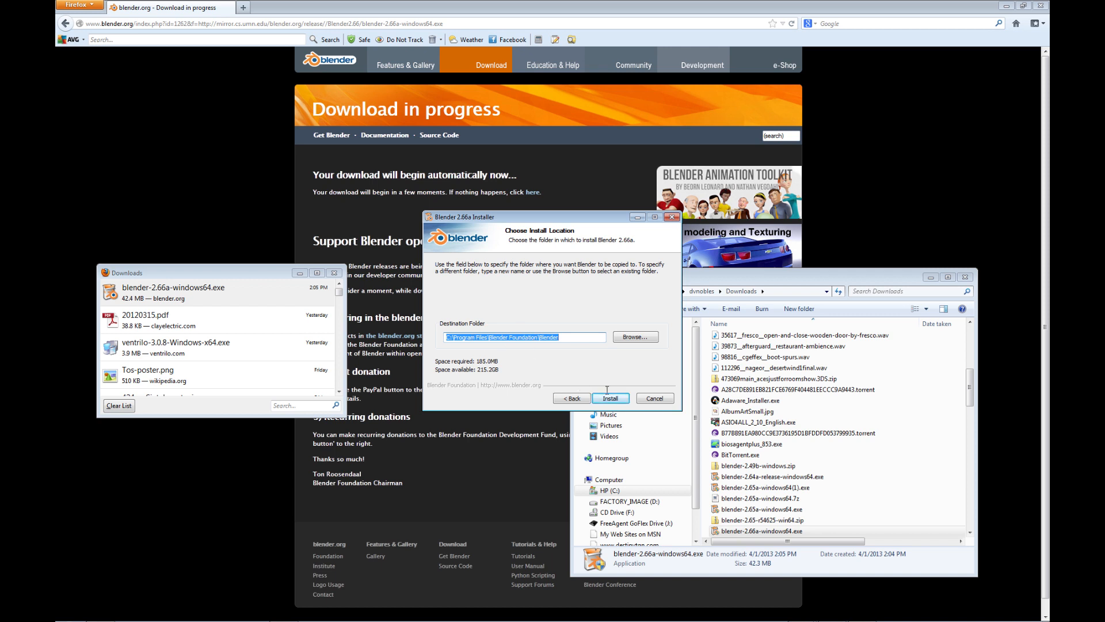
click(610, 398)
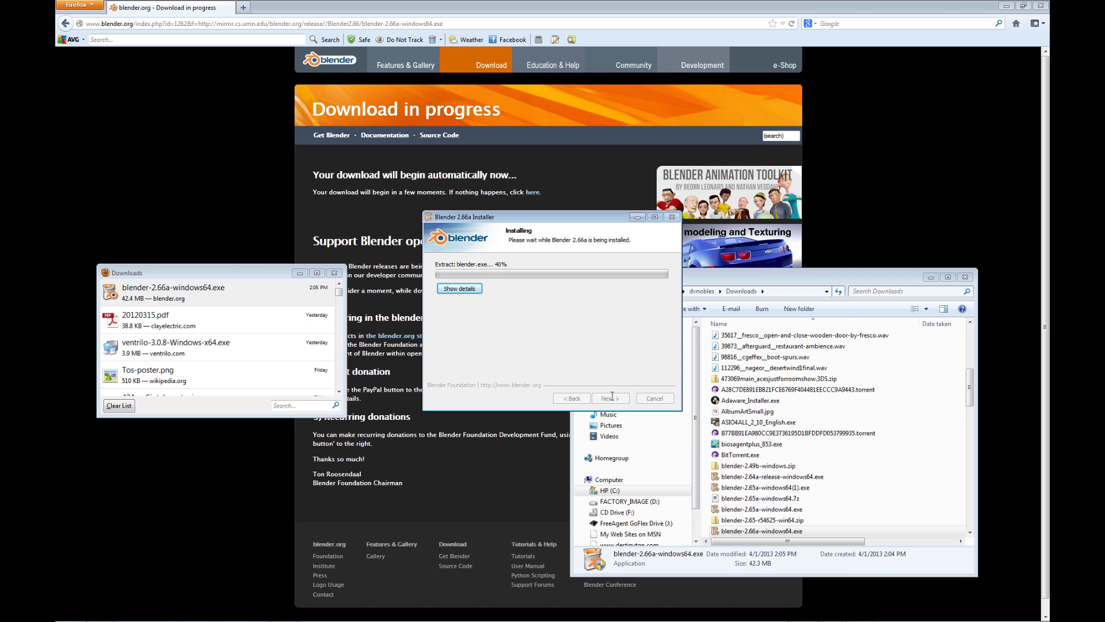
click(460, 288)
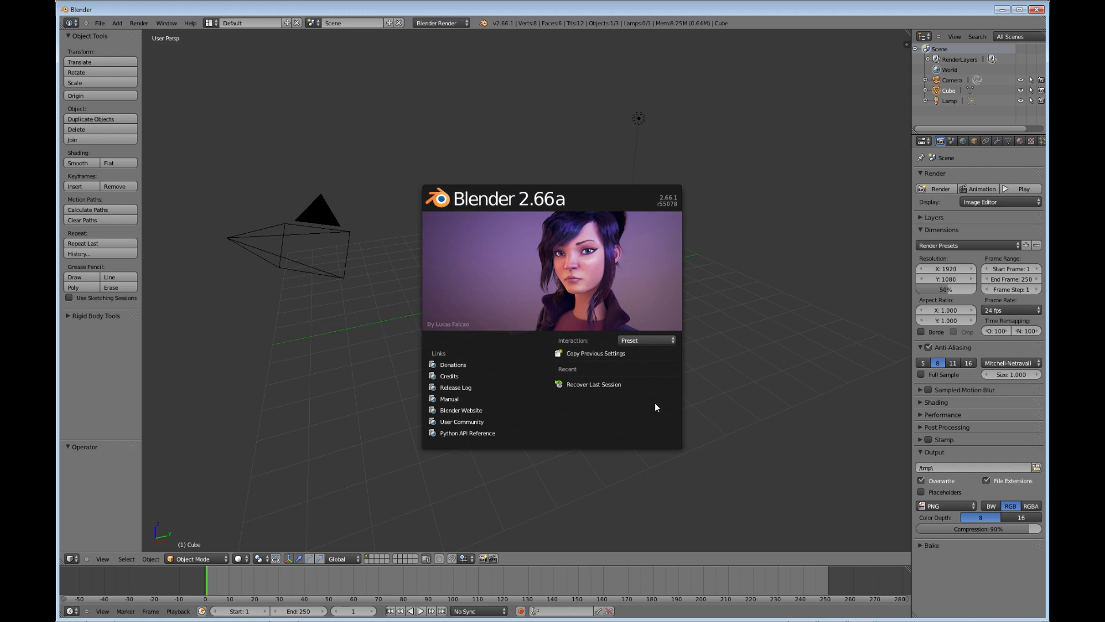
- Copy previous Blender settings, then reopen the splash via Help to check build 2.66.1 r55078 and dismiss it
click(584, 355)
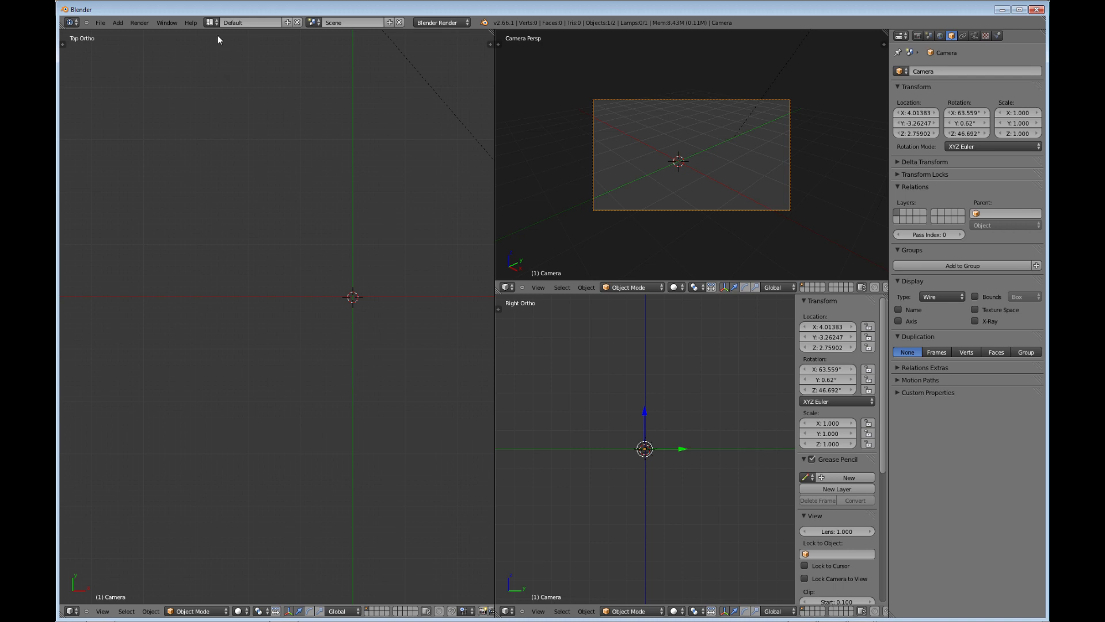
click(192, 24)
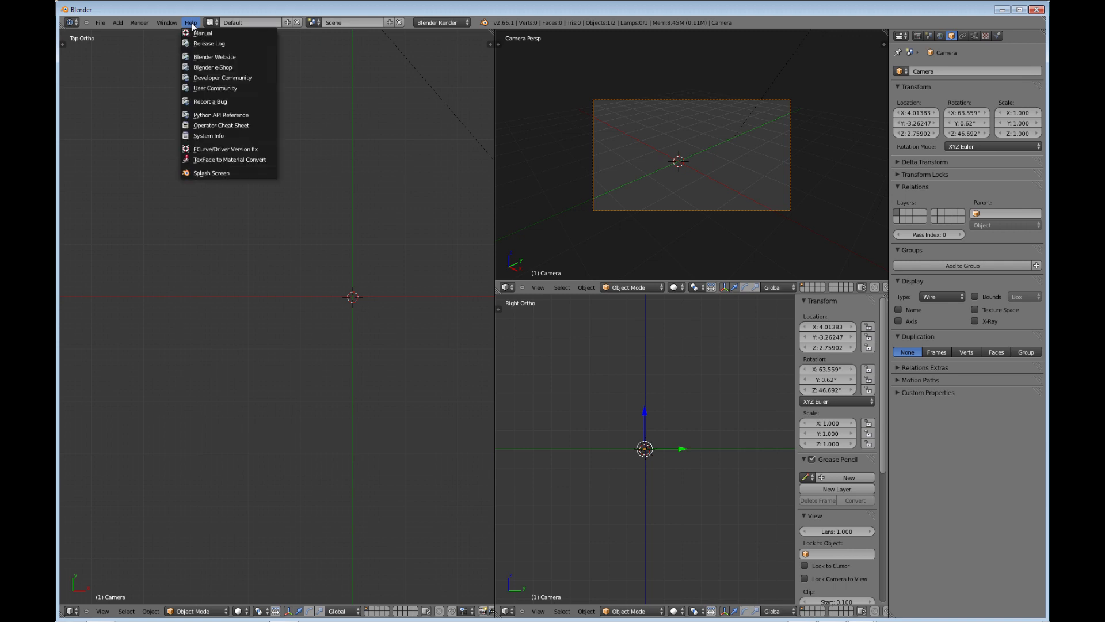
click(208, 173)
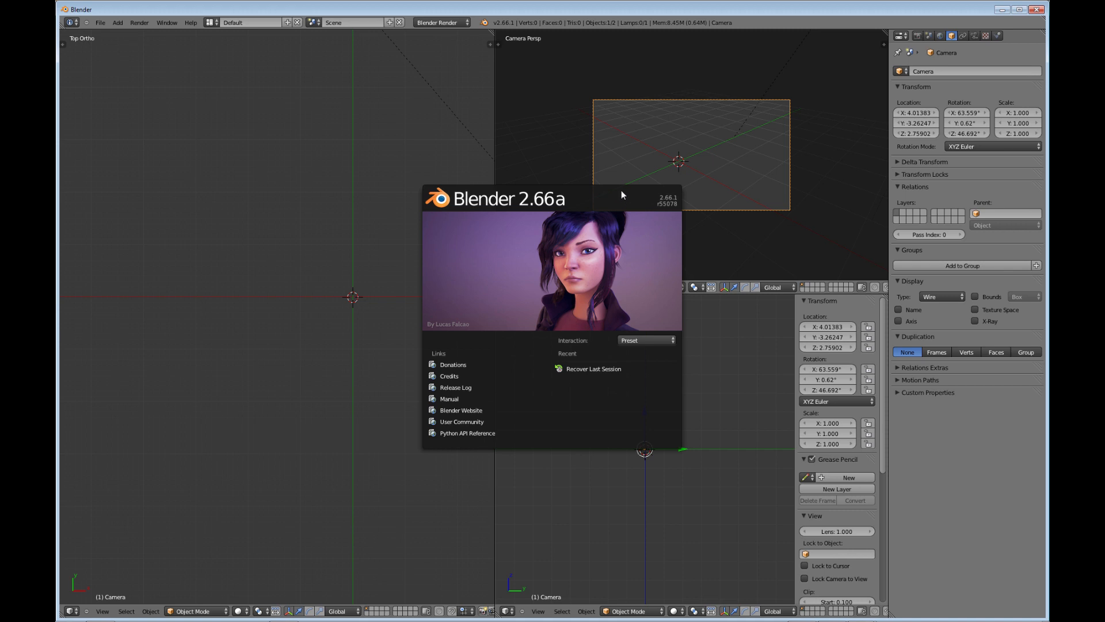
click(421, 154)
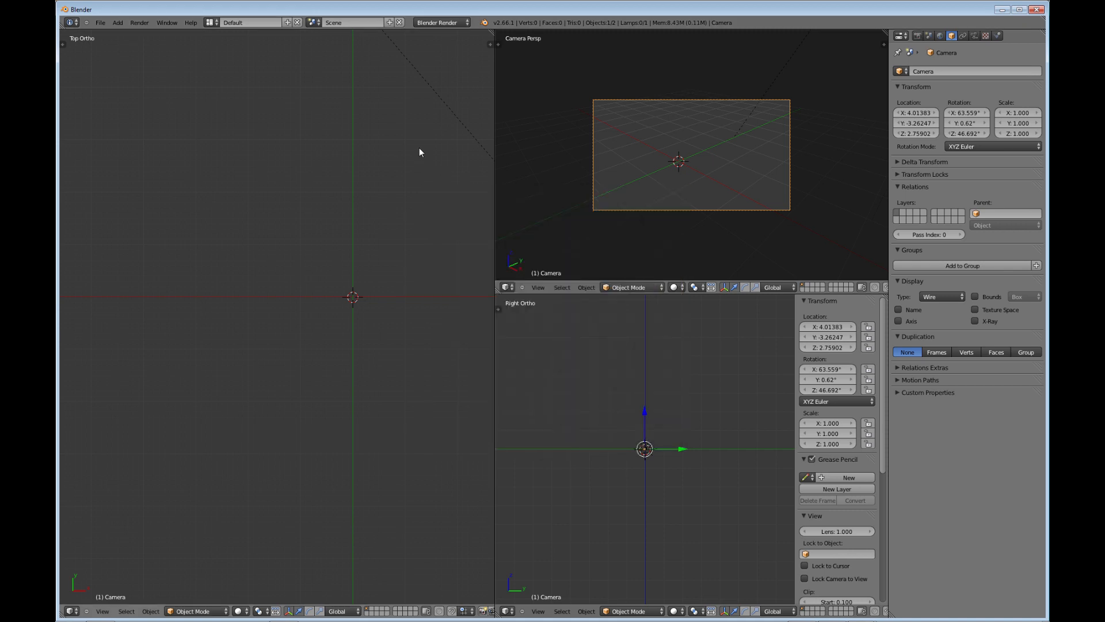